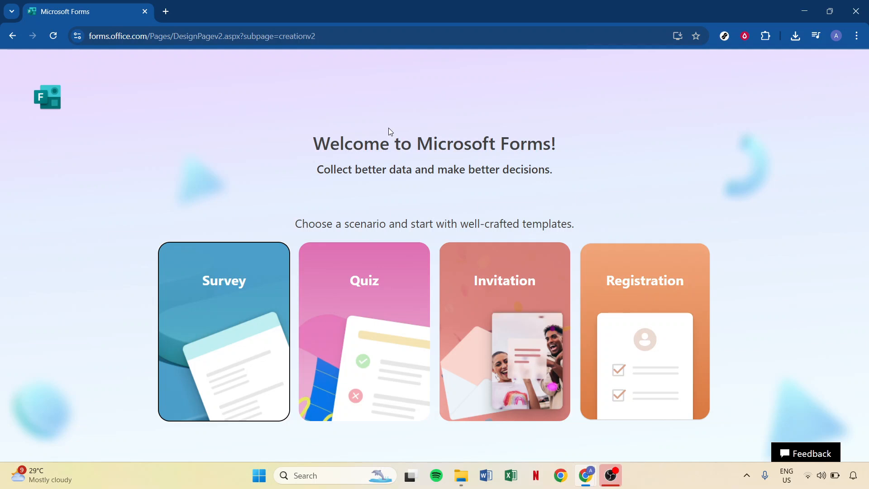
Create a new blank form from the Survey scenario.
click(401, 33)
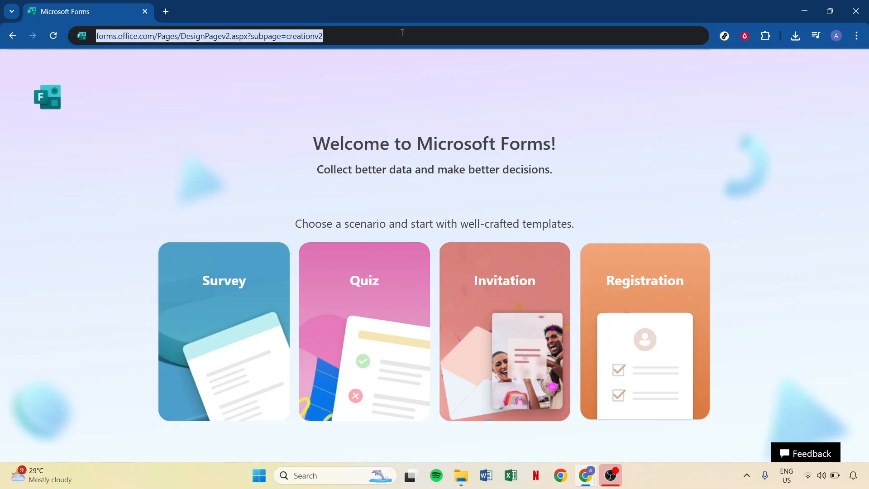
click(273, 150)
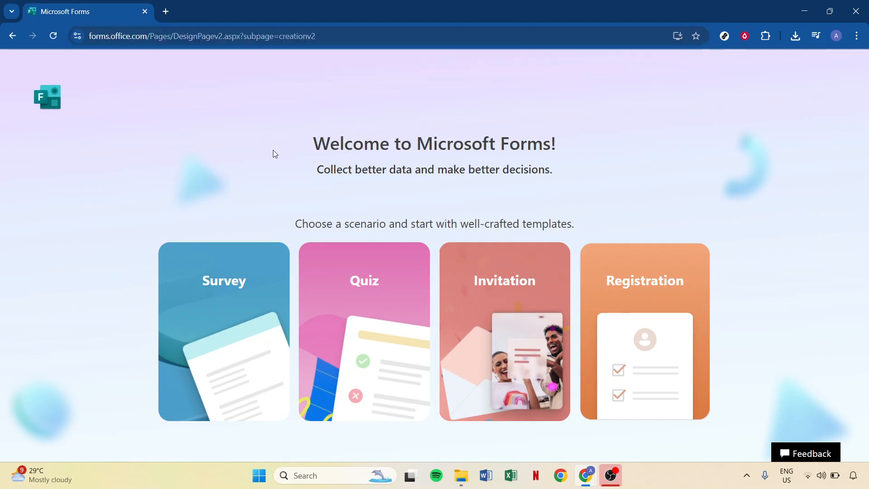
click(243, 318)
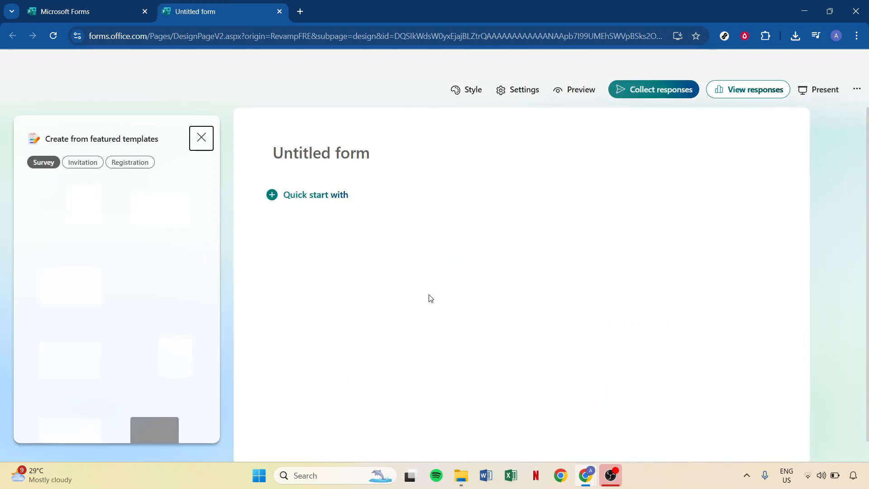
Title the form "Sample" and enter "---" as its description.
click(369, 154)
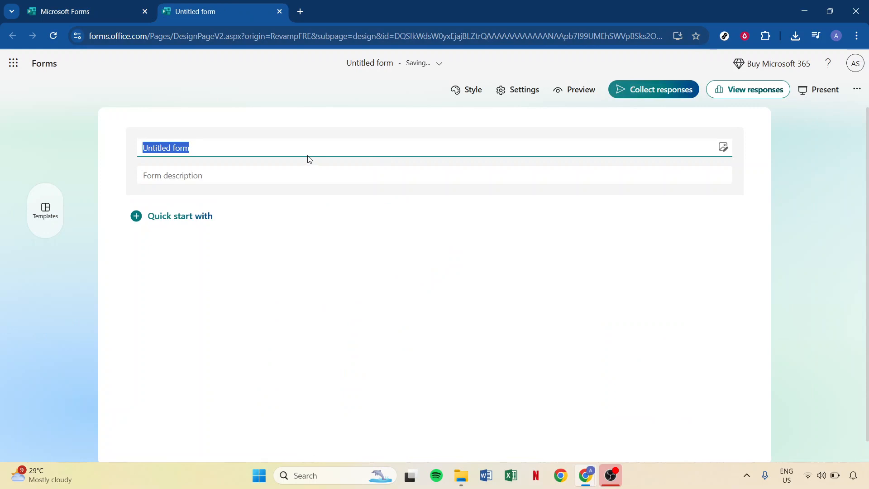
text(Sample)
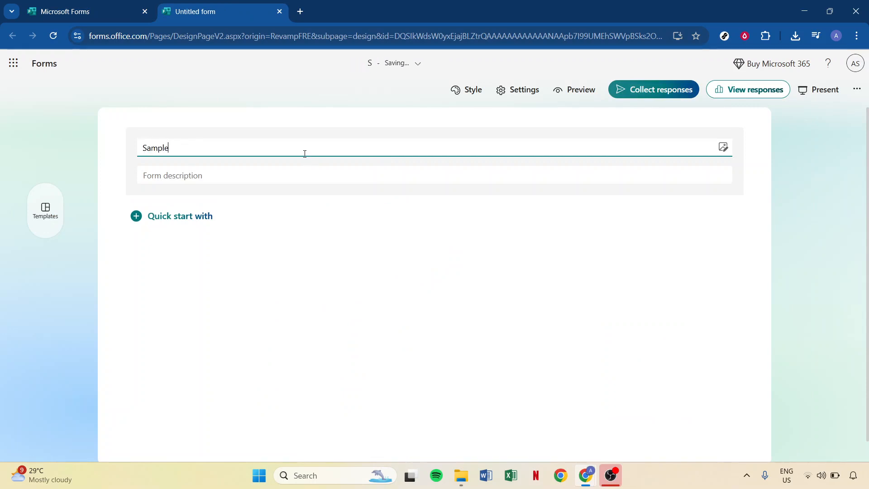
click(291, 177)
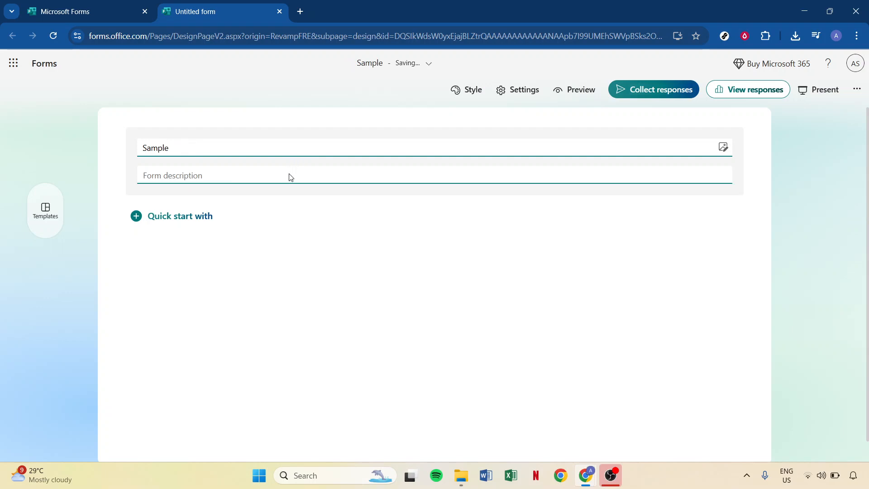
click(289, 174)
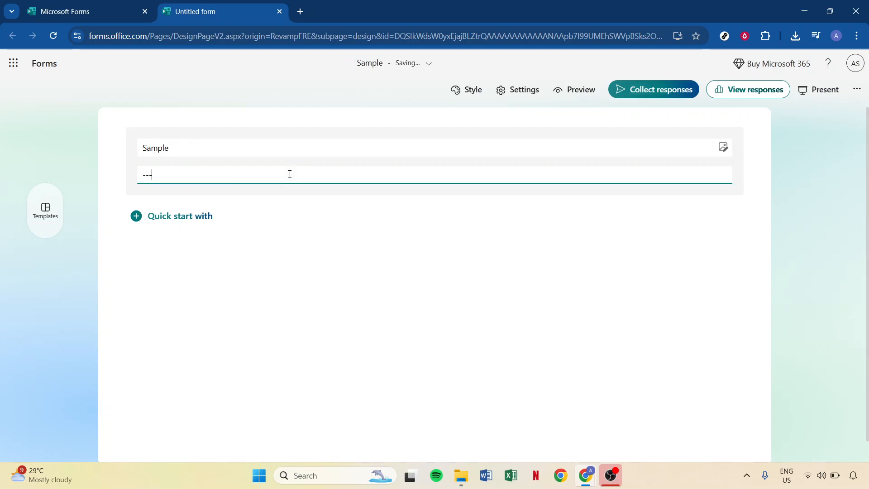
click(284, 278)
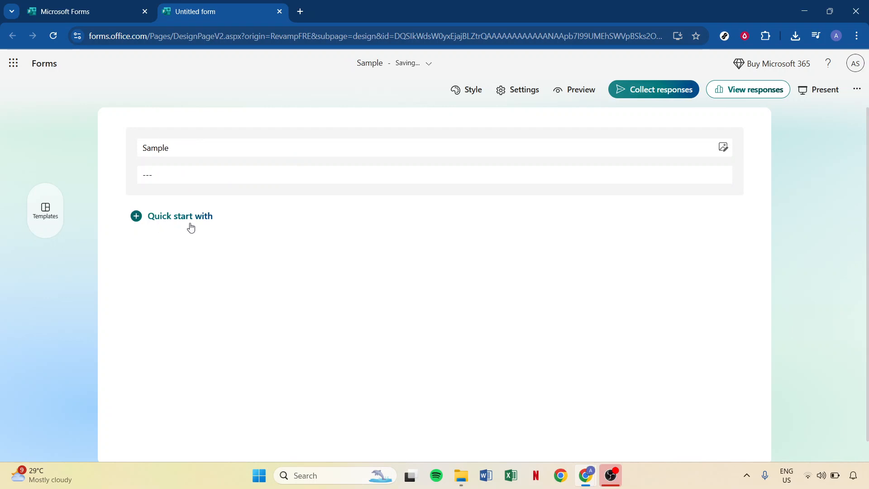
click(437, 141)
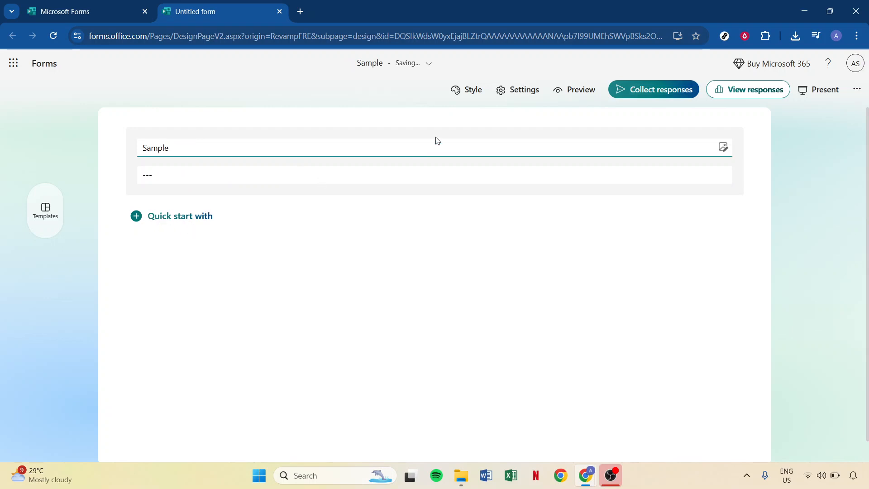
Apply the suggested style with the illustrated seated person in orange and blue to the form.
click(471, 93)
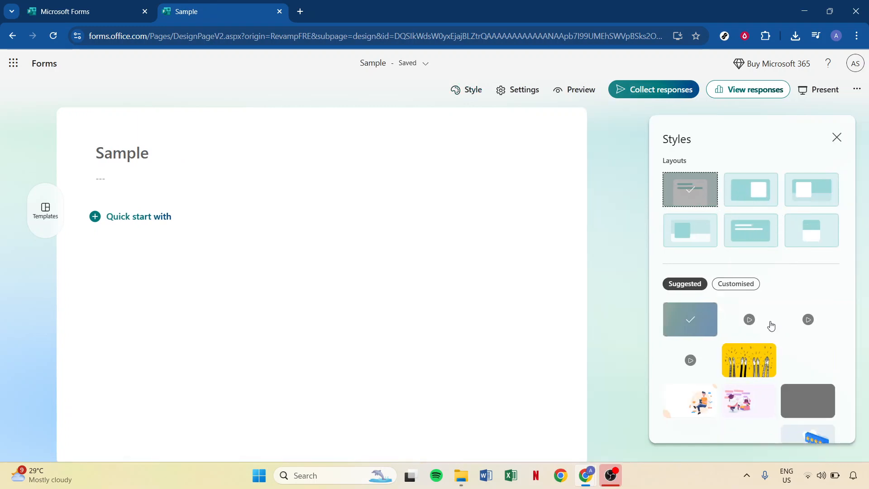
click(700, 405)
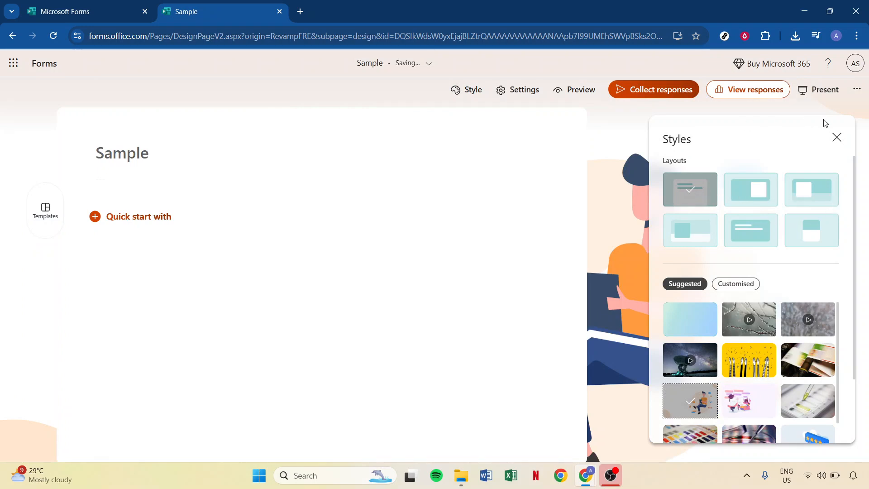
click(836, 143)
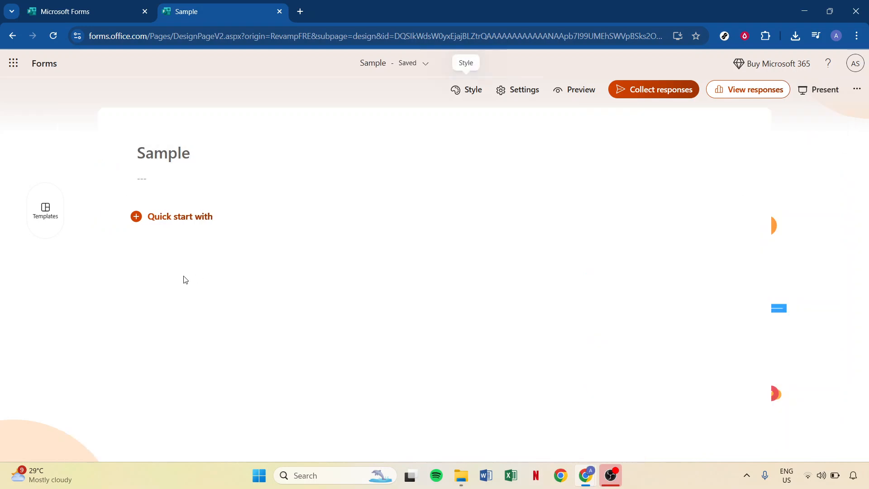
Add a Choice question as the form's first question and allow multiple answers.
click(141, 222)
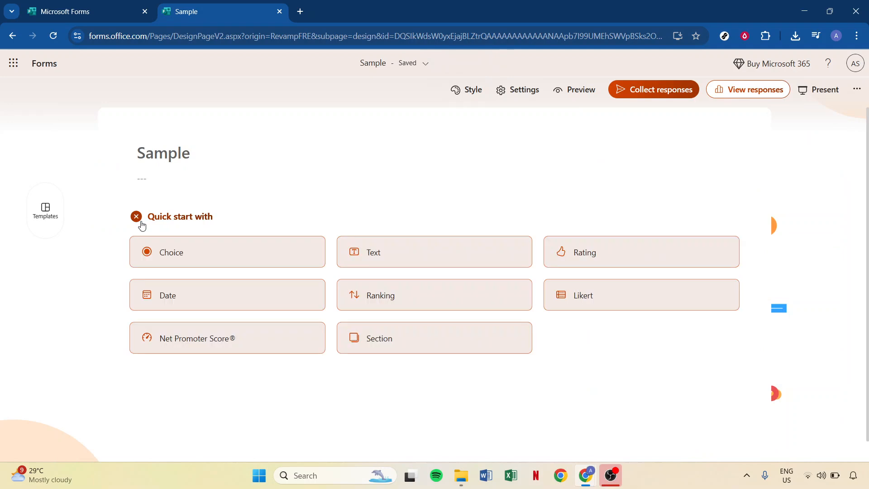
click(200, 256)
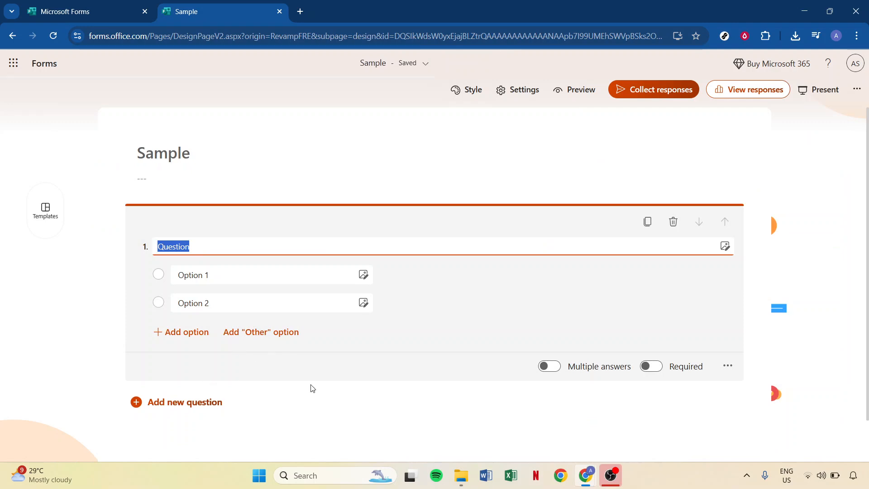
click(549, 366)
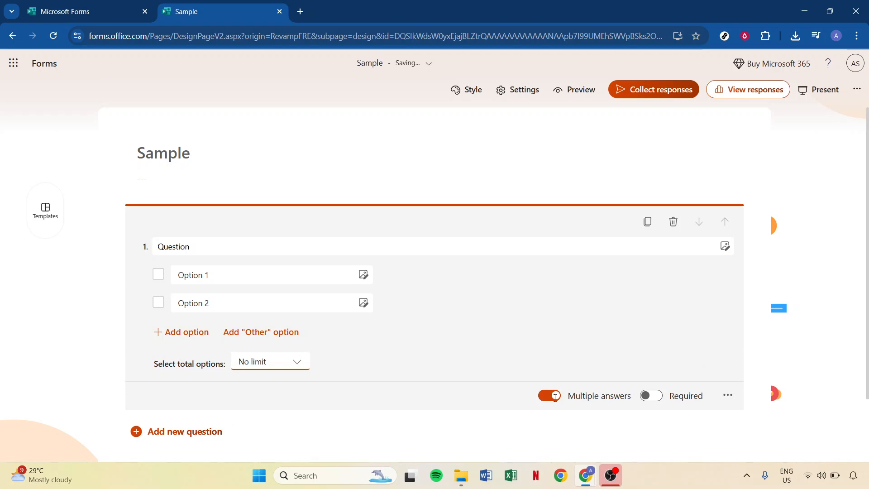
Add a Text question with a short answer below the Choice question.
click(208, 431)
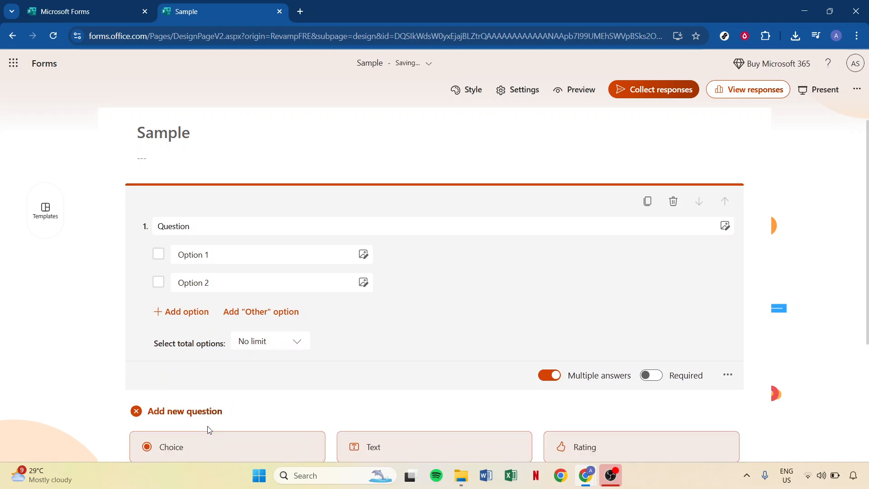
click(382, 447)
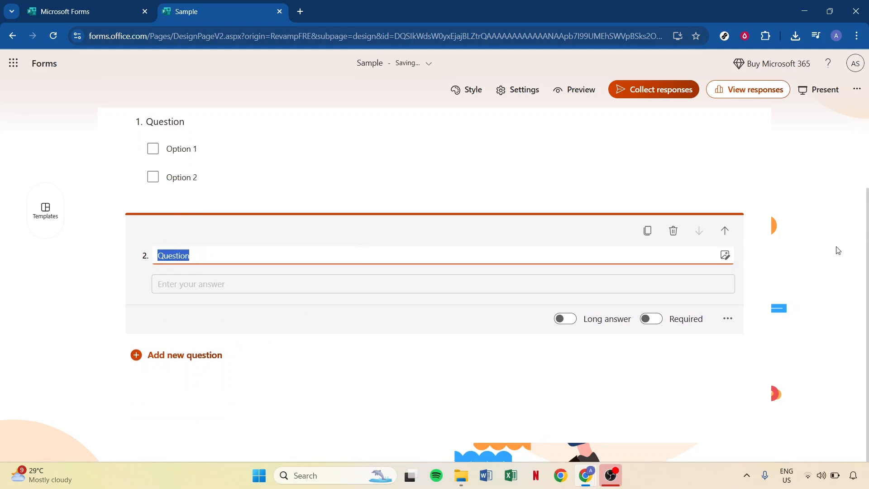
click(818, 266)
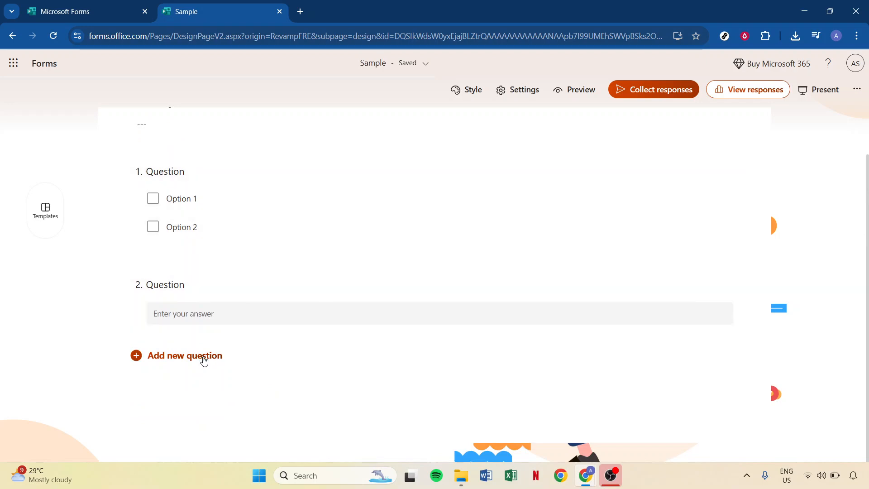
Add a Likert question as the third question and make it required.
click(204, 360)
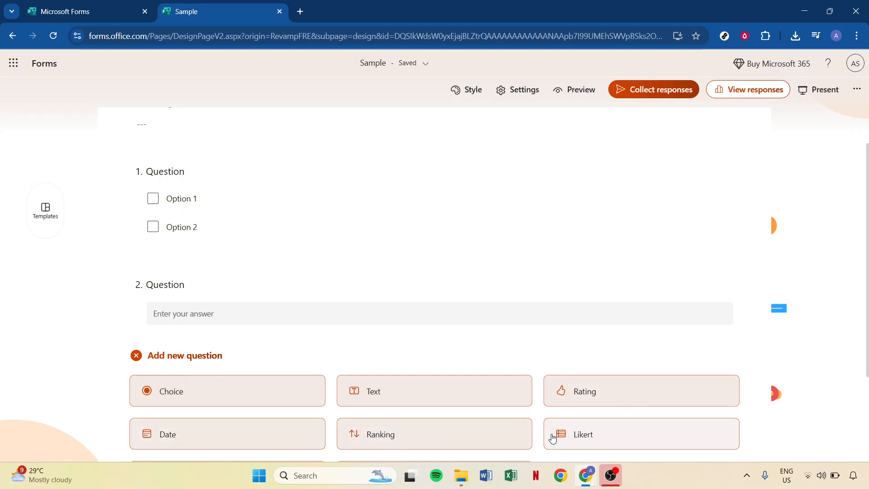
click(573, 435)
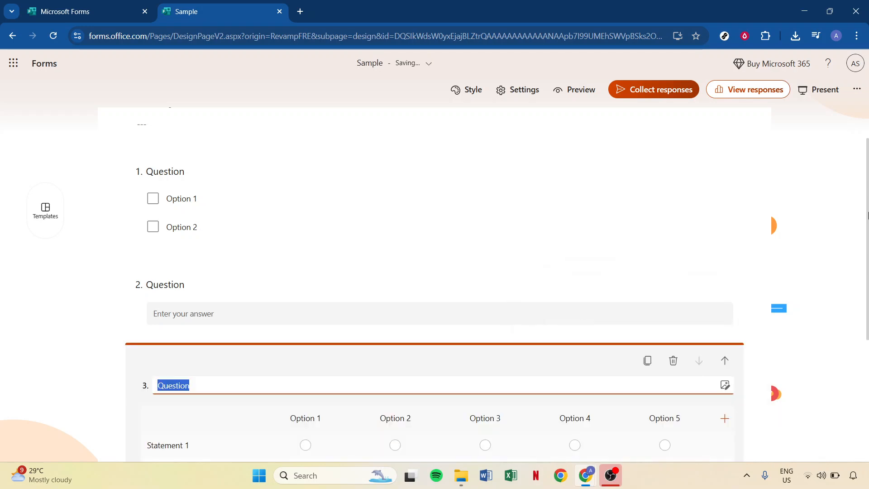
scroll(867, 215, down, 5)
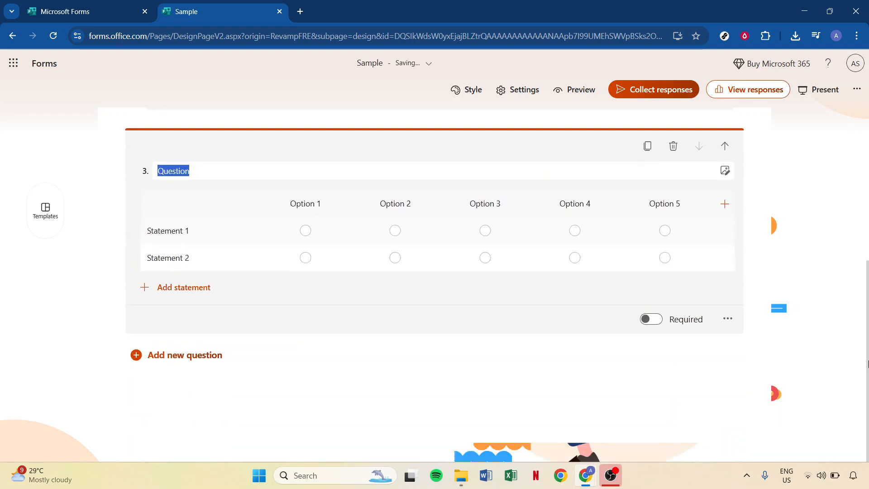
click(834, 383)
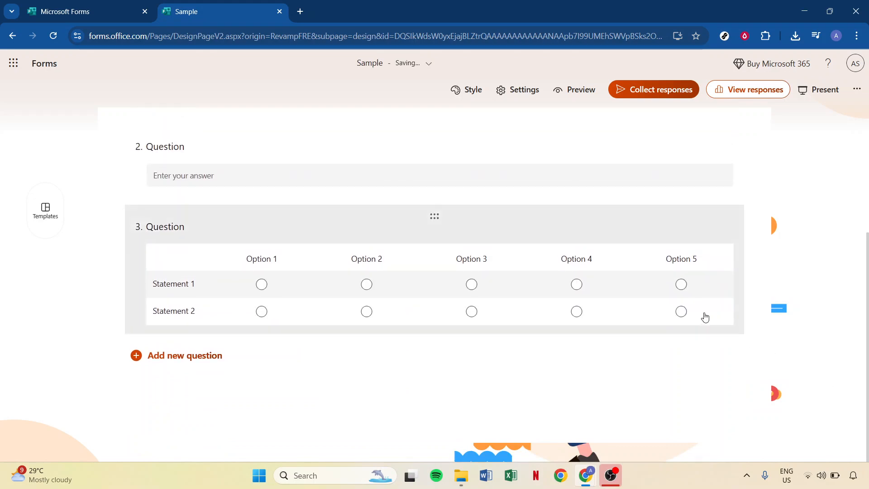
click(653, 231)
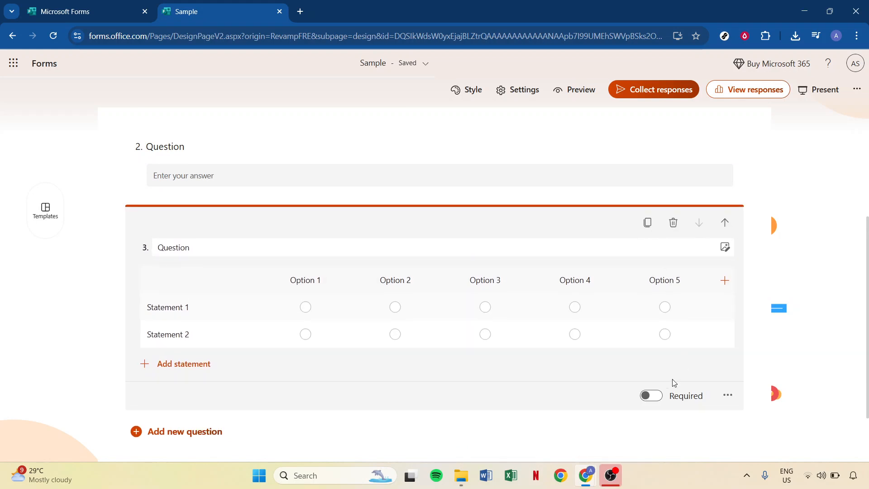
click(658, 401)
Examine the question types available for a new question below the Likert question.
click(182, 435)
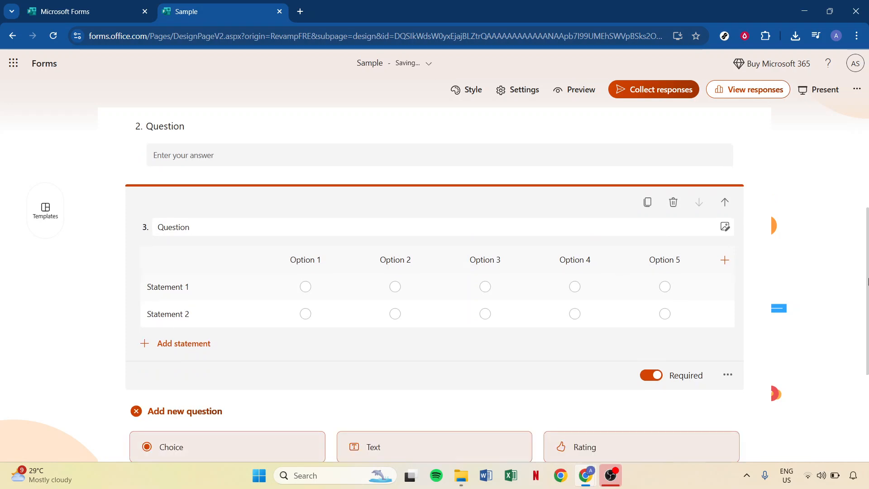
scroll(867, 317, down, 4)
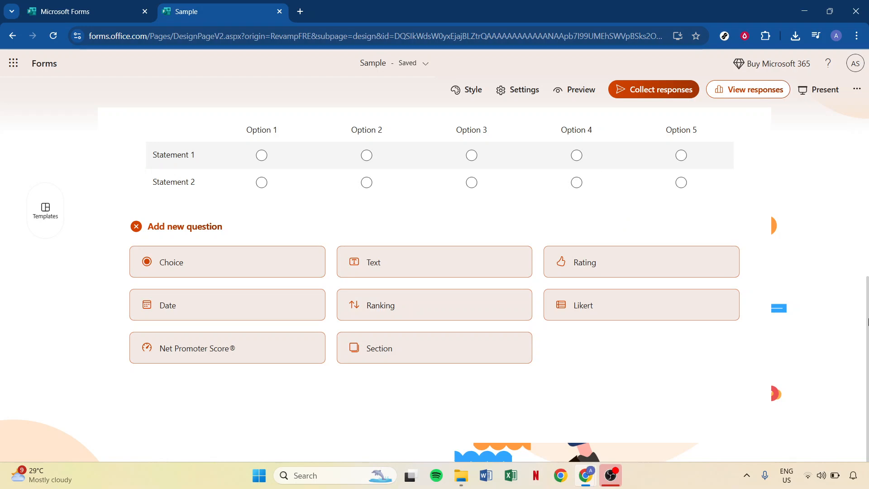
scroll(854, 295, up, 5)
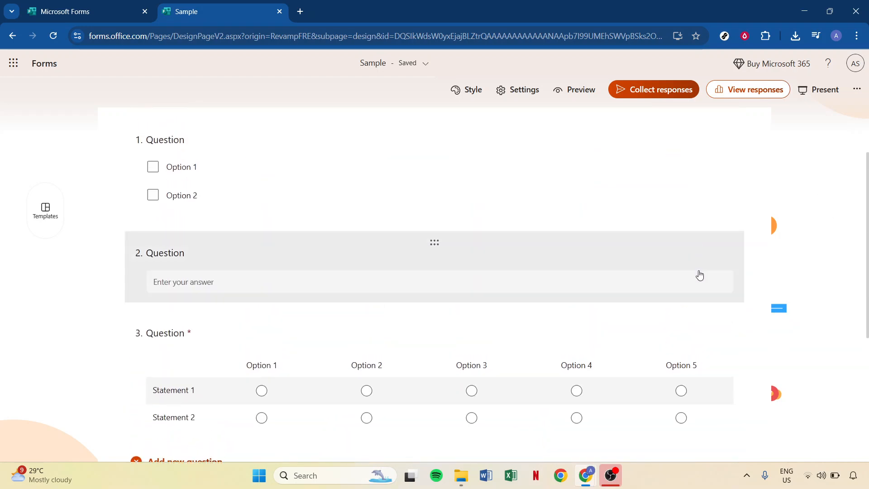
Examine the image and video insertion options for the second question.
click(705, 290)
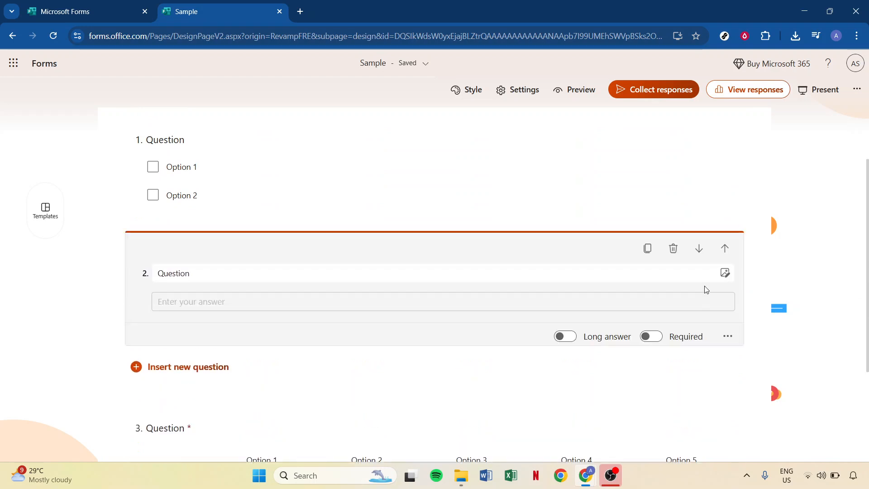
click(724, 273)
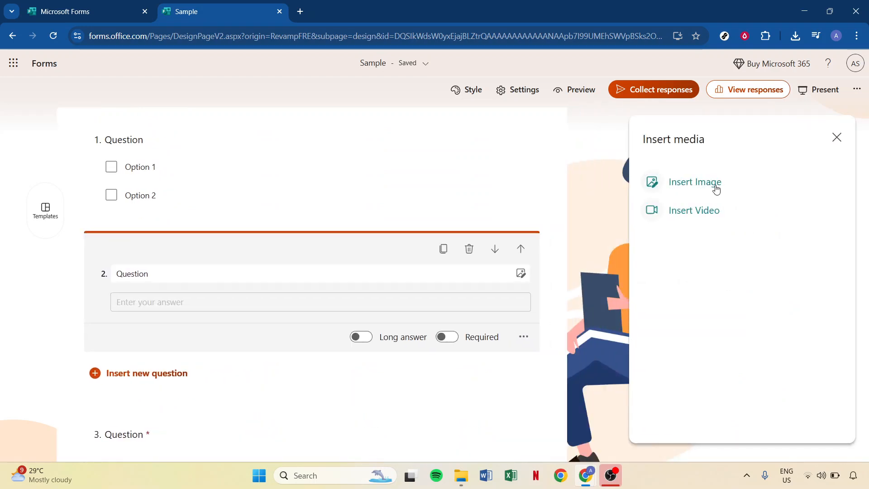
click(718, 185)
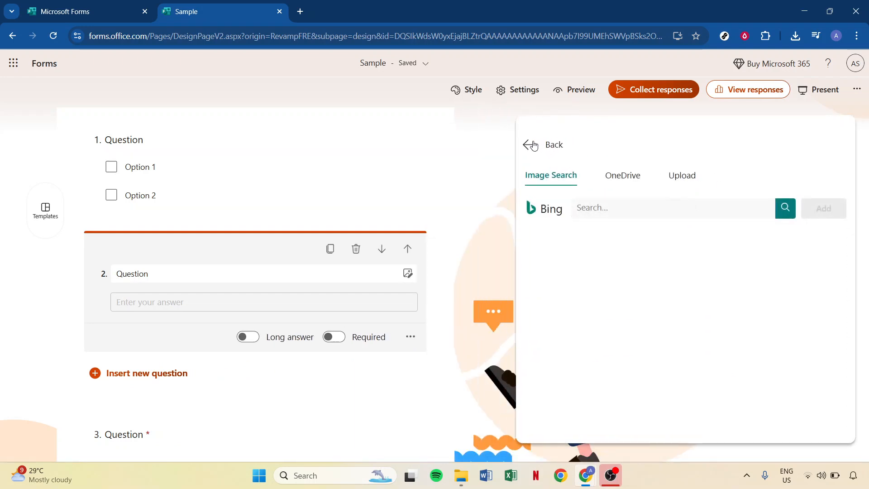
click(532, 145)
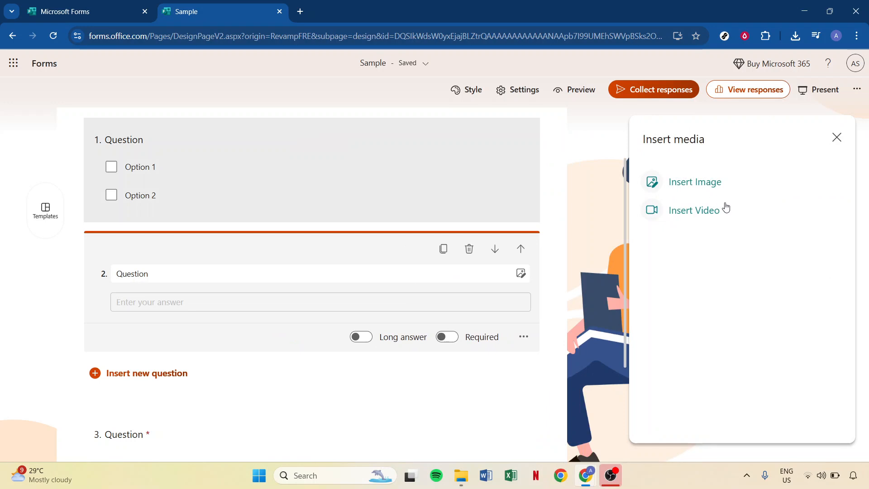
click(723, 217)
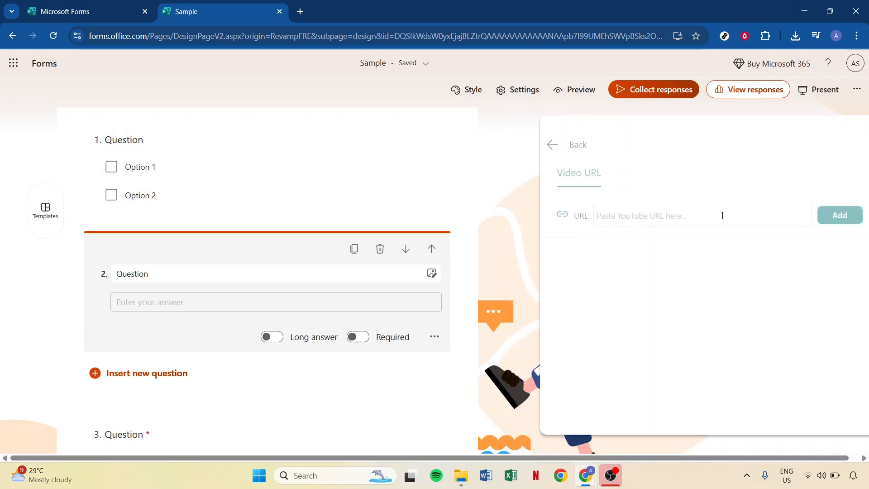
Review the form's settings for responses.
click(510, 93)
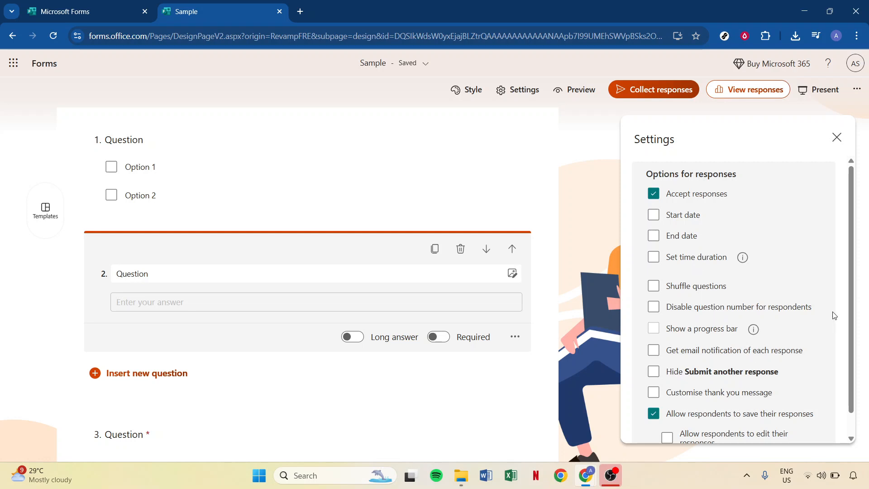
drag(849, 314, 849, 374)
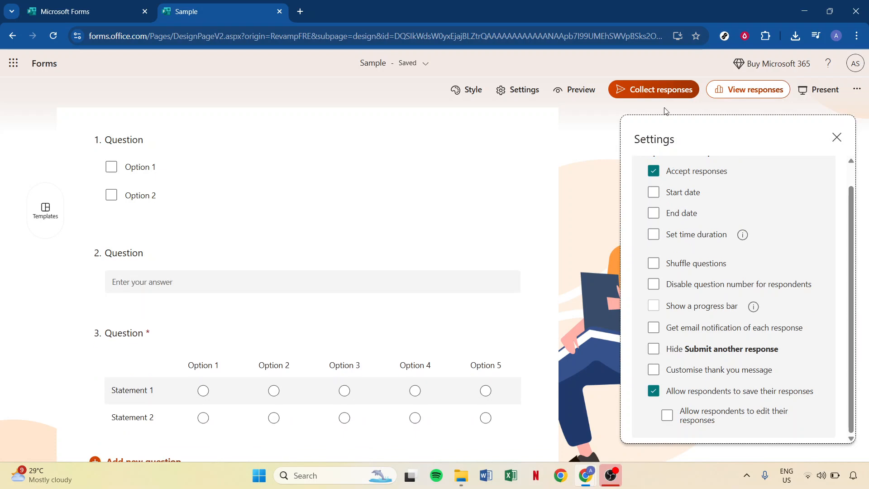
Copy the form's response link and check the e-mail recipient field of the invitation.
click(652, 90)
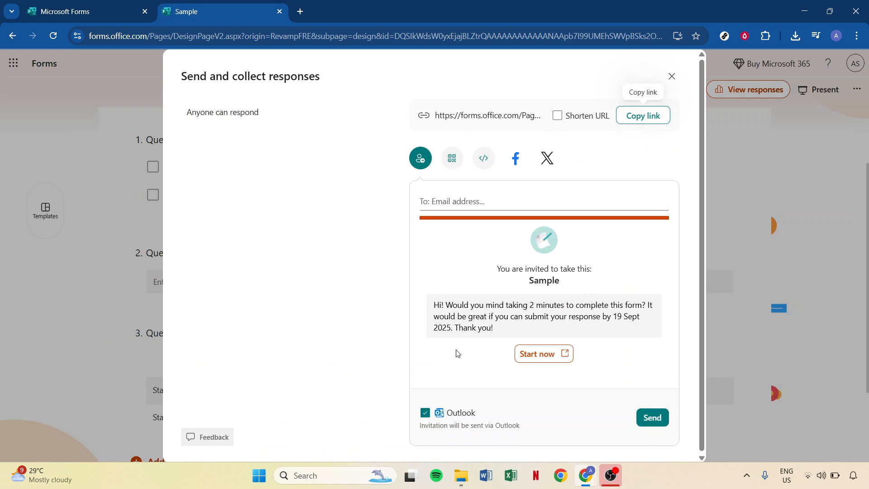
click(643, 118)
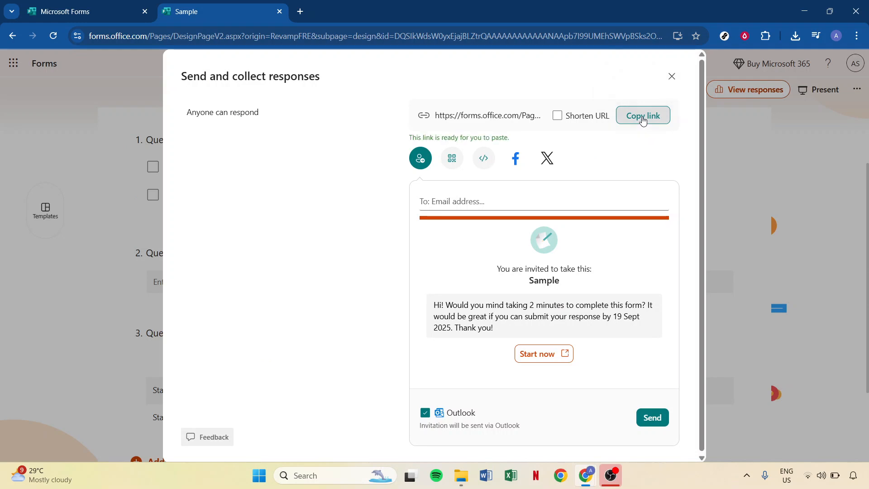
click(529, 205)
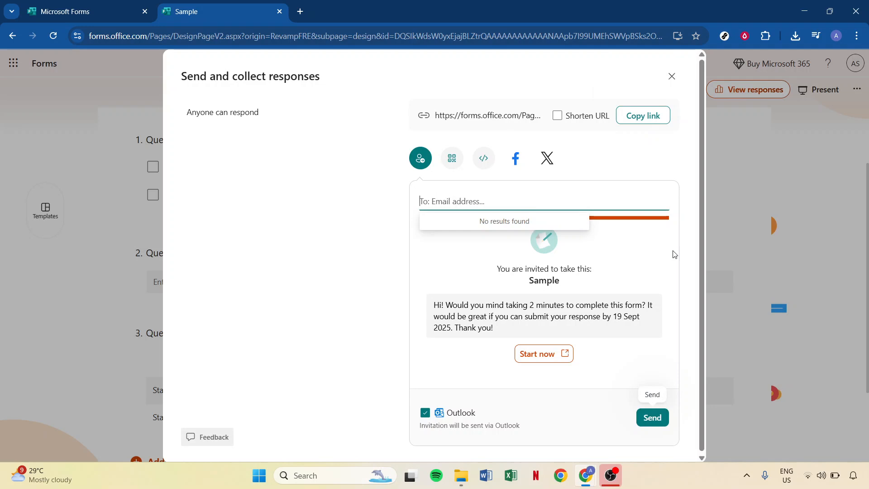
click(672, 76)
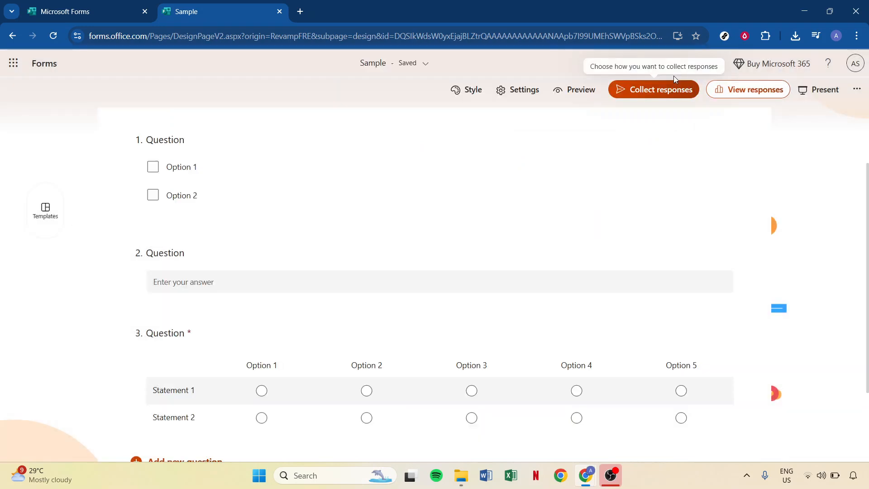
Open the form's responses overview.
click(762, 97)
click(763, 93)
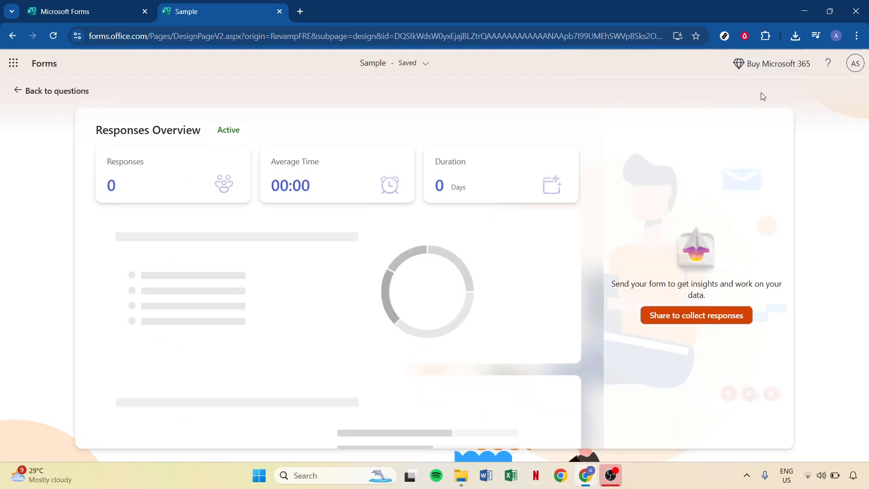